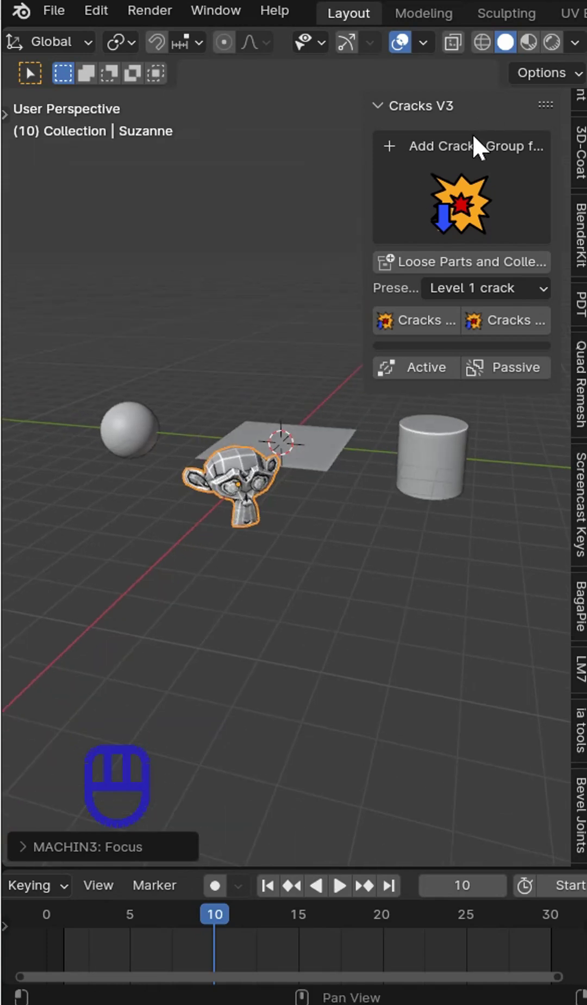
Frame Suzanne in the view and apply the Cracks V3 effect to it
left_click_drag(363, 195, 348, 197)
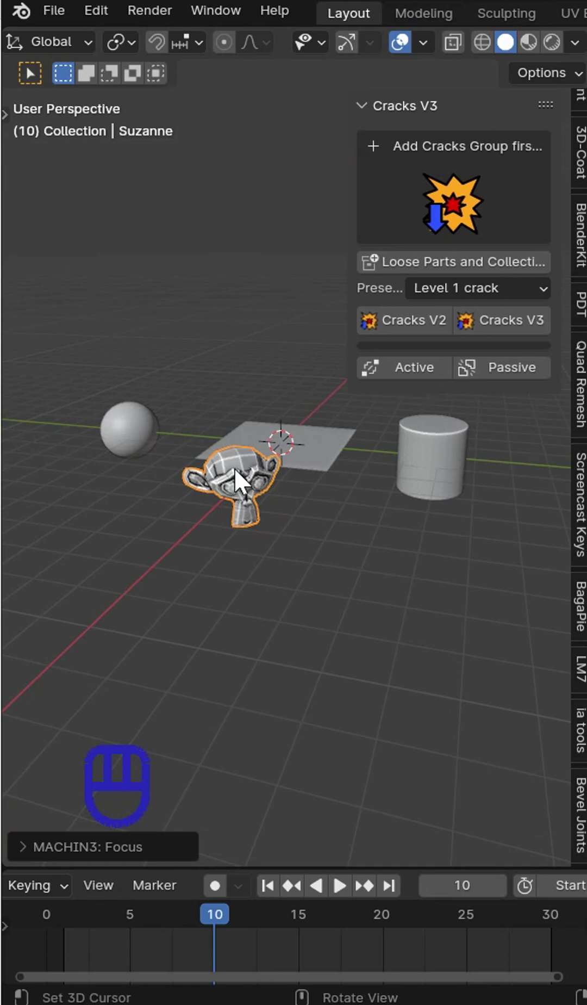
key("f")
middle_click_drag(269, 447, 268, 484, "ctrl+shift")
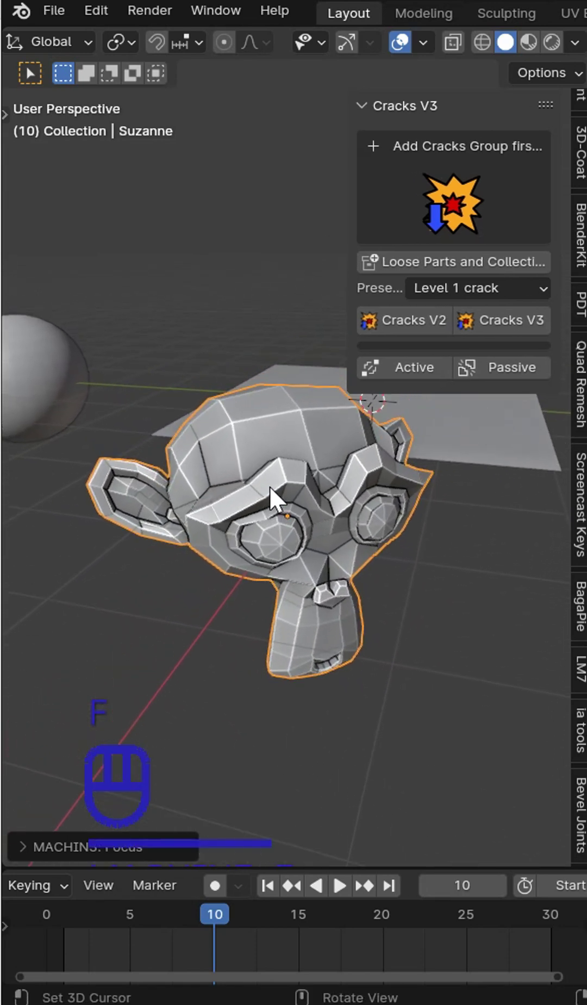
left_click(531, 319)
Play Suzanne's crack animation from frame 1 to watch the jagged cracks spread
mouse_move(382, 466)
middle_mouse_down("shift")
mouse_move(225, 502)
mouse_move(155, 593)
middle_mouse_up("shift")
key("shift+Left")
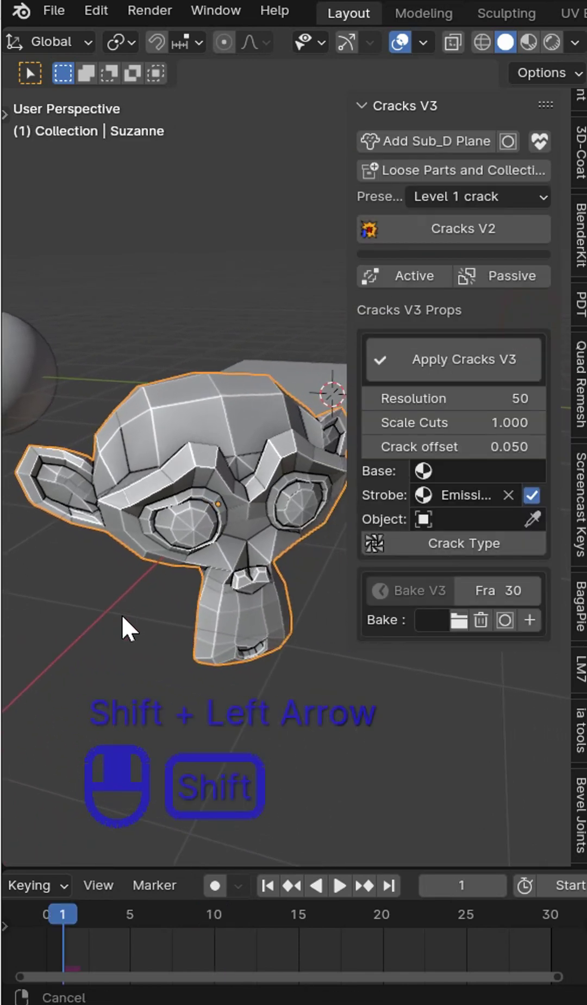
left_click_drag(73, 922, 233, 925)
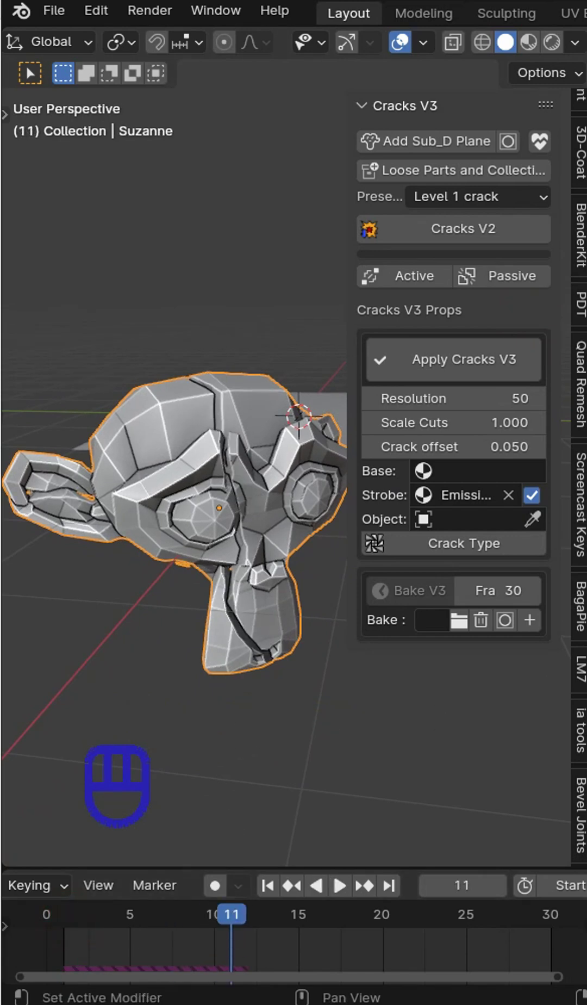
middle_click_drag(520, 530, 307, 625)
Apply Cracks V3 to the plane and advance to frame 7 to show the fissures
left_click(344, 563)
scroll(384, 544, "down", 5, "shift")
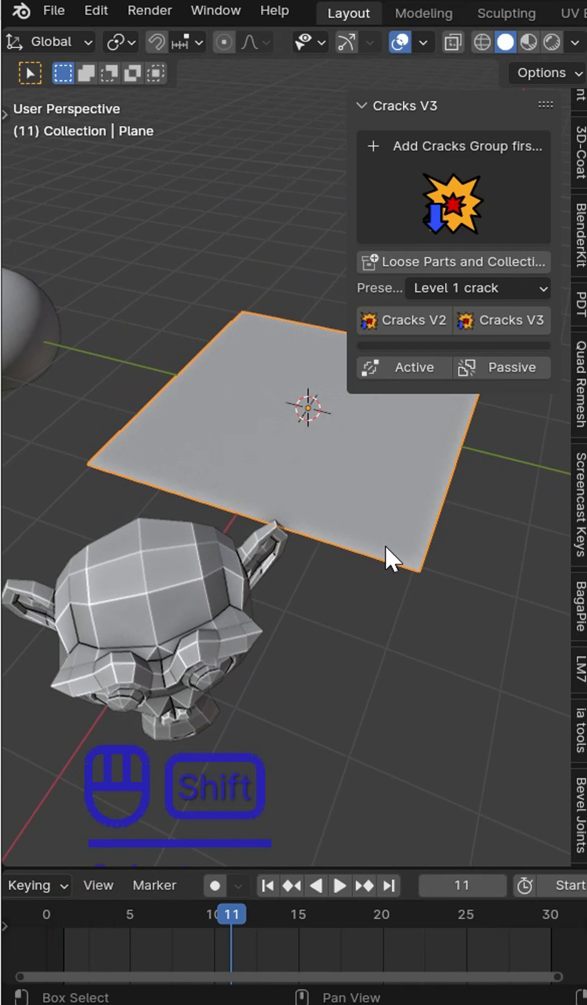
scroll(385, 545, "down", 3, "shift")
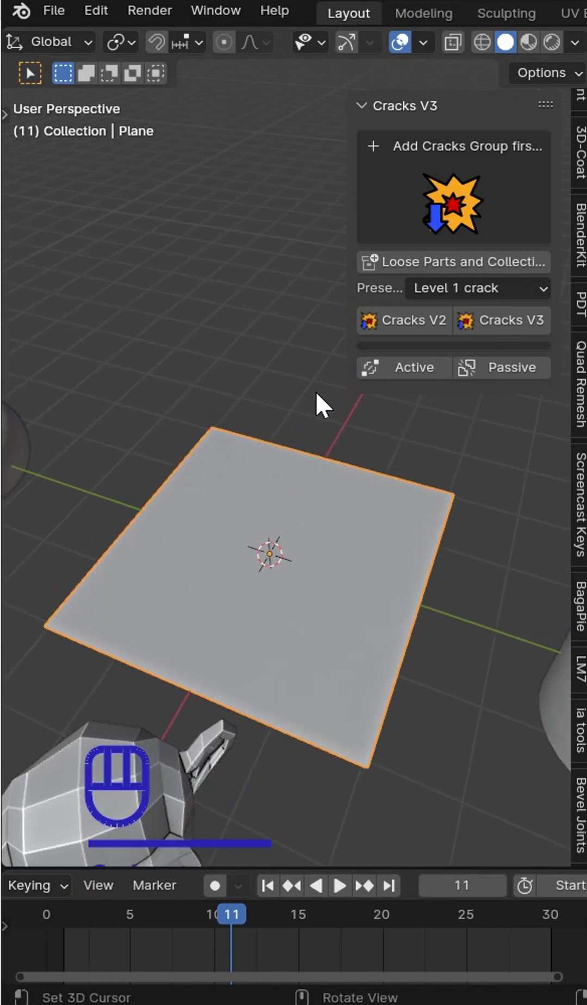
left_click(516, 317)
left_click_drag(240, 917, 165, 917)
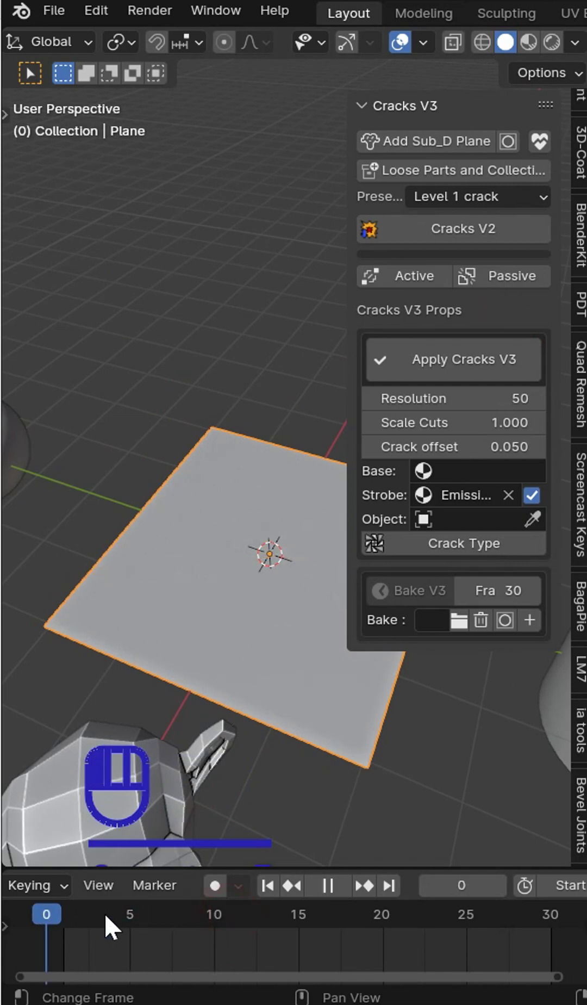
left_click(270, 429)
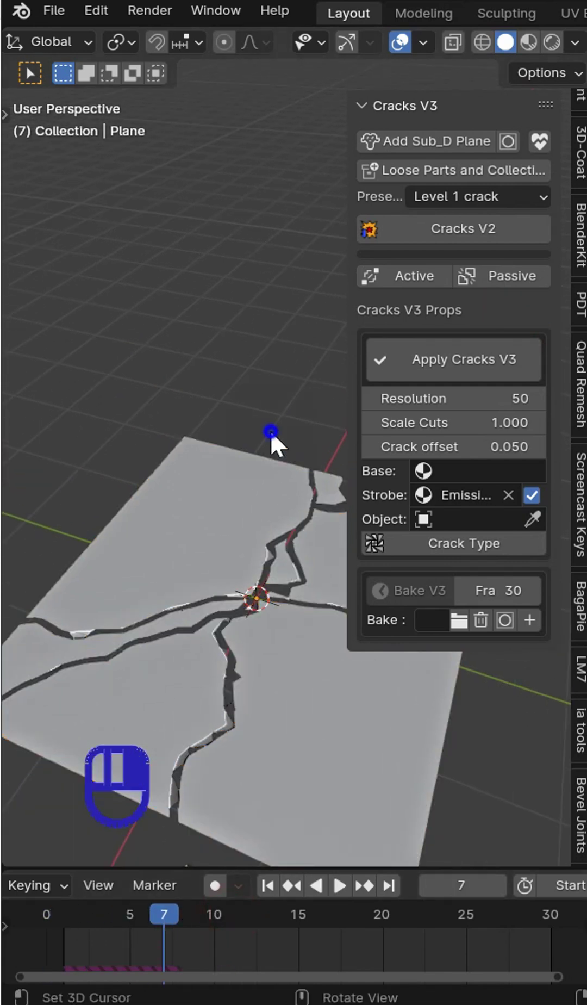
middle_click_drag(268, 554, 543, 560)
Frame the sphere and apply the Cracks V3 effect to it
left_click(180, 486)
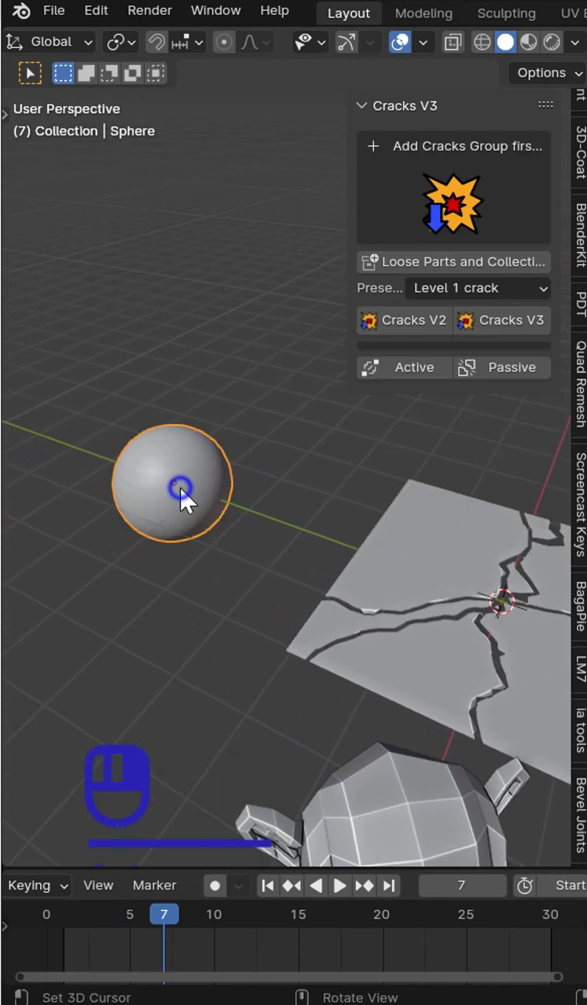
key("f")
scroll(196, 484, "up", 3)
mouse_move(231, 505)
middle_mouse_down()
mouse_move(254, 437)
mouse_move(239, 475)
middle_mouse_up()
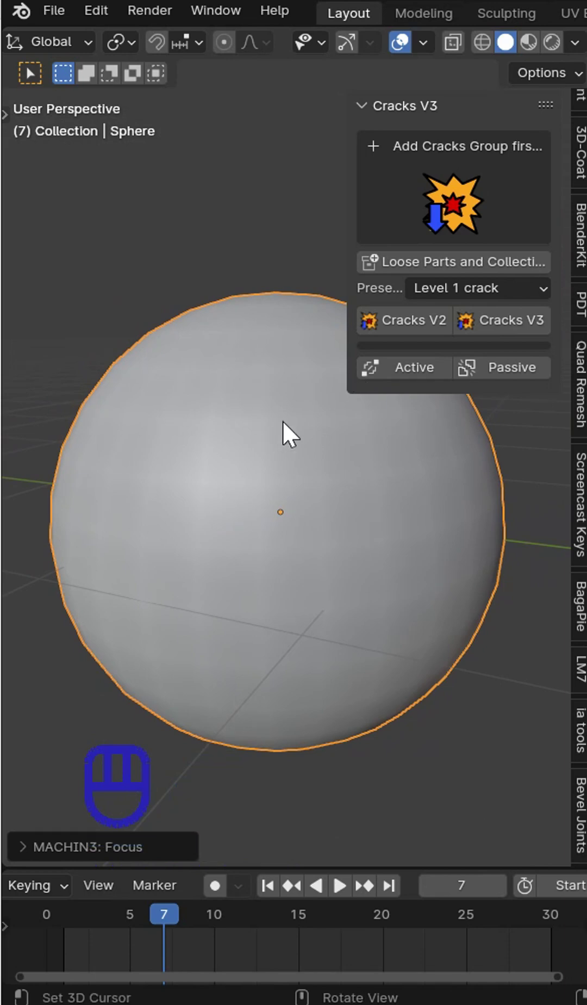
scroll(283, 421, "down", 2)
middle_click_drag(270, 431, 192, 551, "shift")
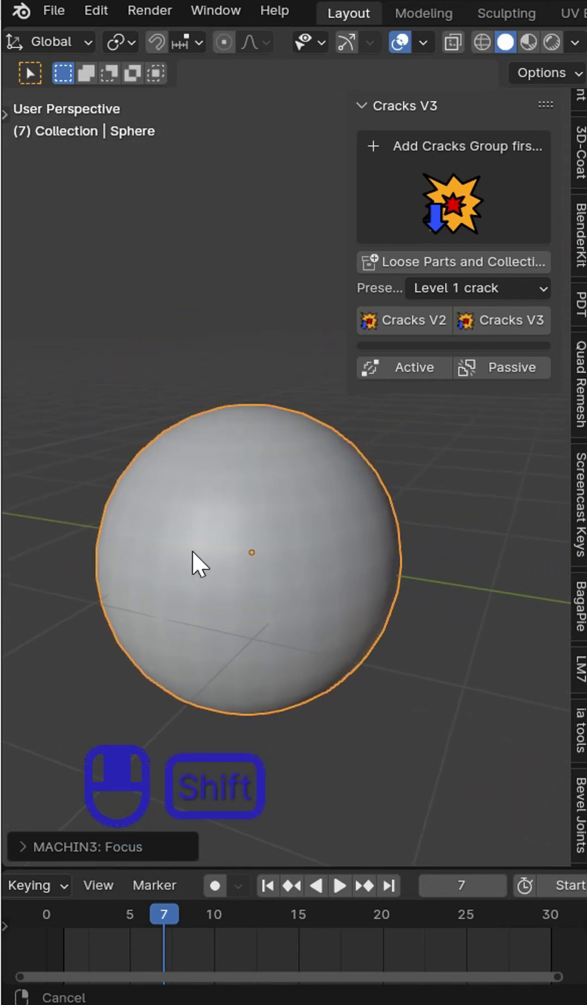
left_click(529, 315)
Give the sphere Shade Smooth from the Quick Favorites menu
mouse_move(330, 471)
middle_mouse_down()
mouse_move(286, 503)
mouse_move(318, 484)
middle_mouse_up()
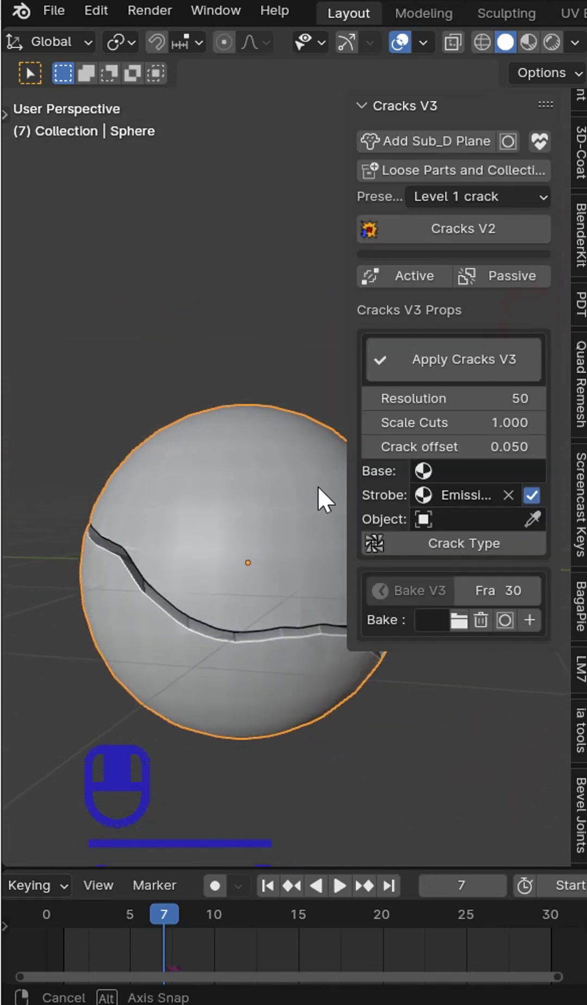
key("q")
left_click(209, 524)
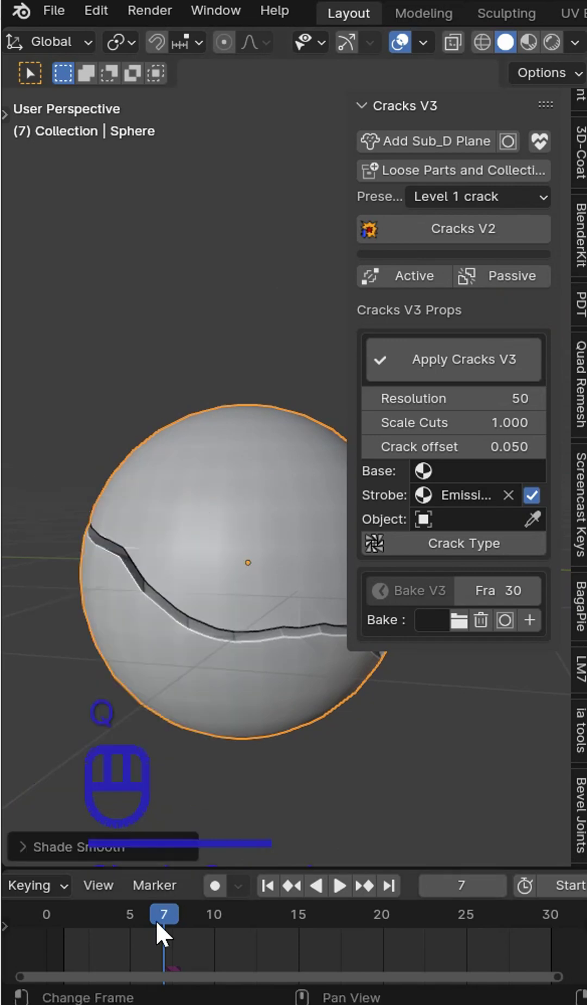
Play the sphere's crack animation to frame 9, then return to frame 1
left_click_drag(163, 931, 40, 931)
key("space")
mouse_move(215, 929)
left_mouse_down()
mouse_move(231, 929)
mouse_move(193, 928)
left_mouse_up()
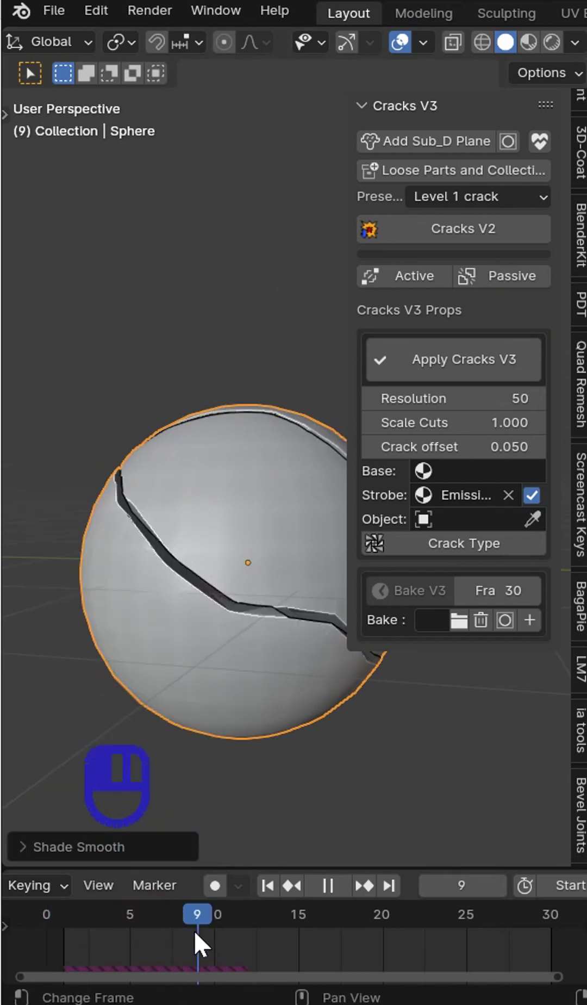
mouse_move(203, 622)
middle_mouse_down()
mouse_move(318, 736)
mouse_move(210, 724)
middle_mouse_up()
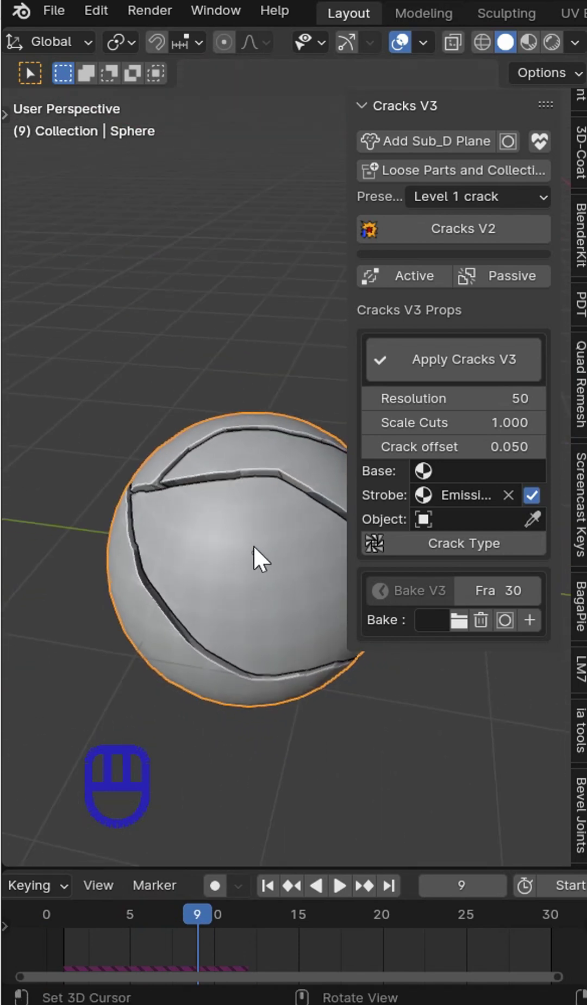
middle_click_drag(253, 544, 243, 557)
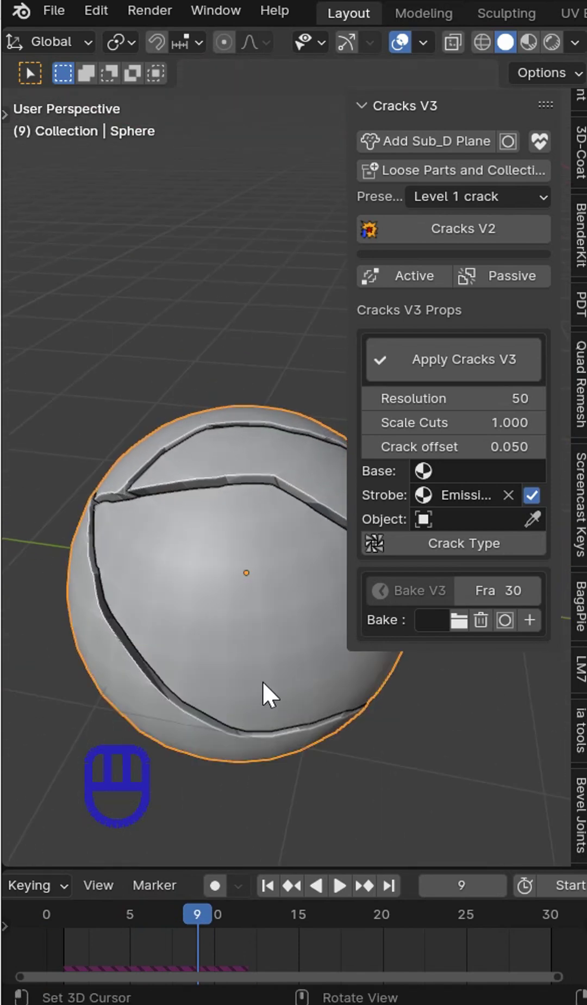
key("shift+Left")
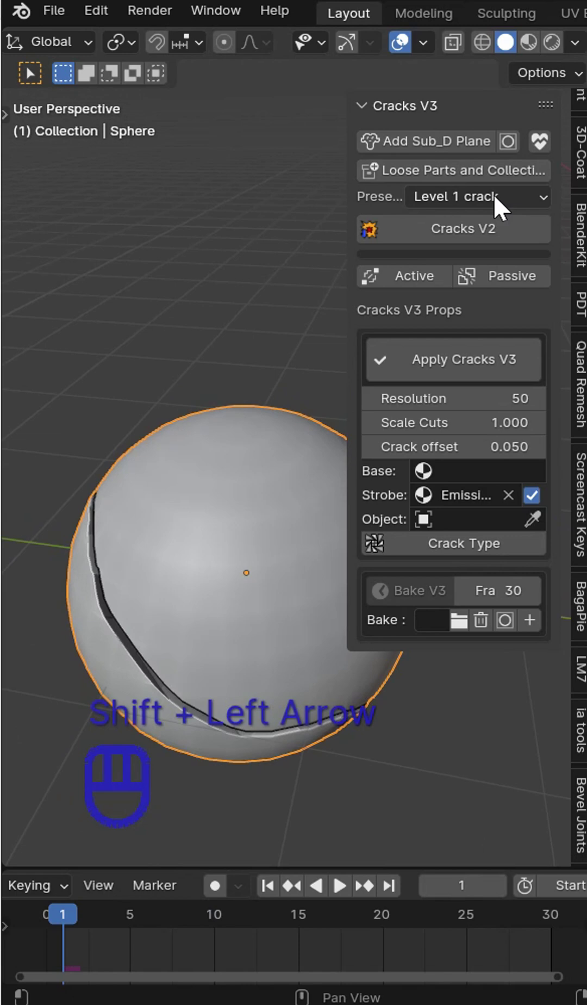
Switch the sphere to the Level 2 crack preset and view the finer cracks at frame 12
left_click(494, 195)
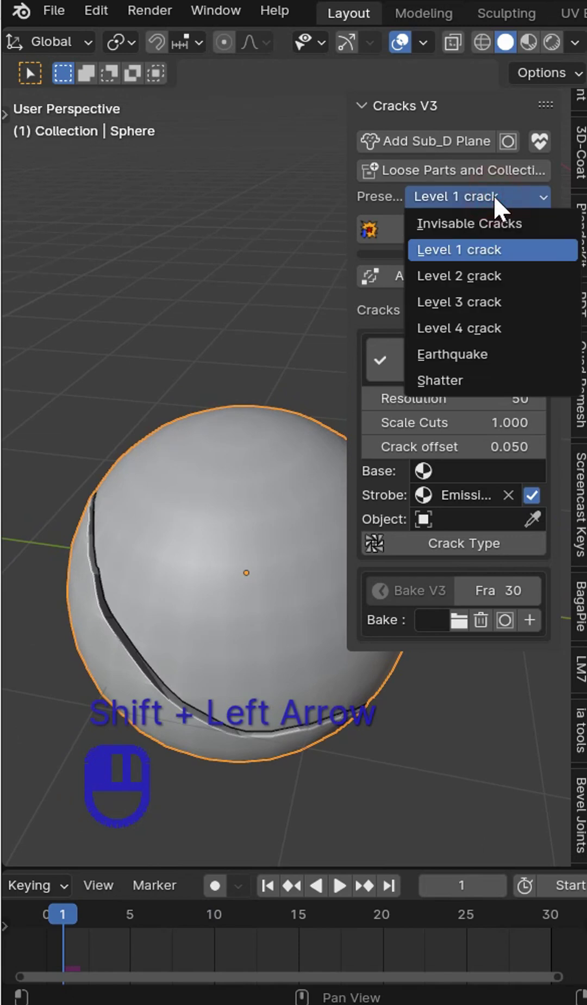
left_click(485, 278)
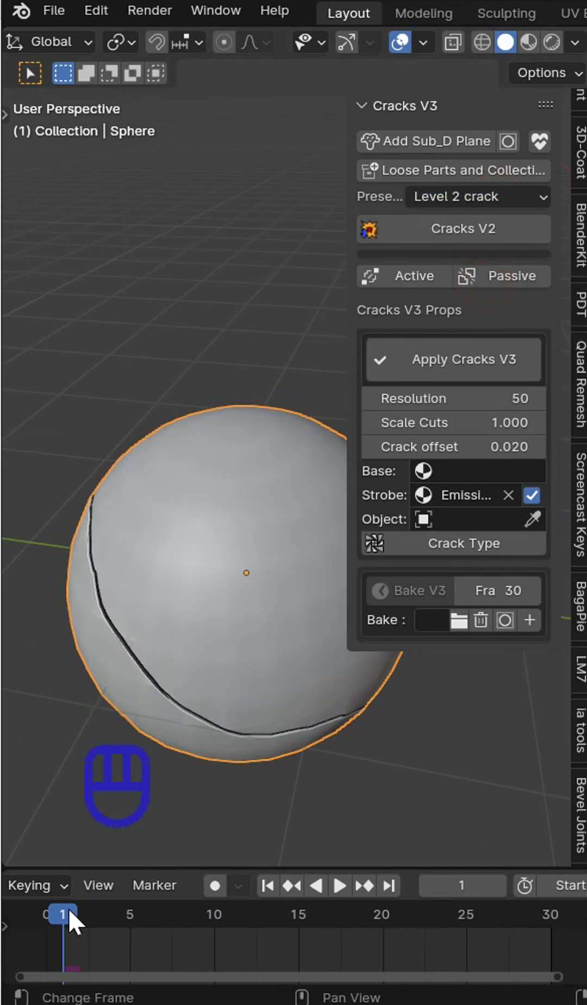
key("space")
middle_click_drag(235, 771, 4, 683)
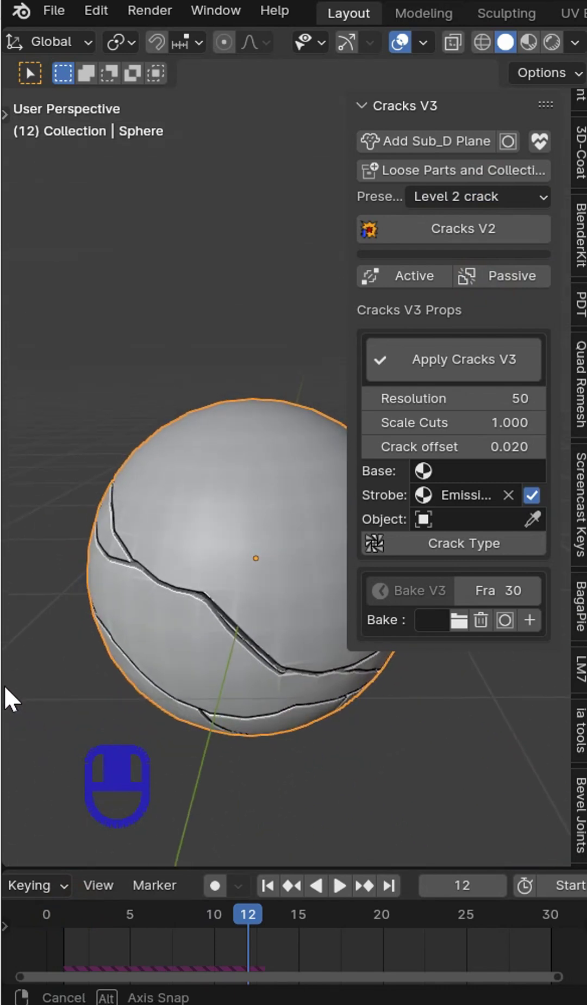
middle_click_drag(366, 2, 215, 290)
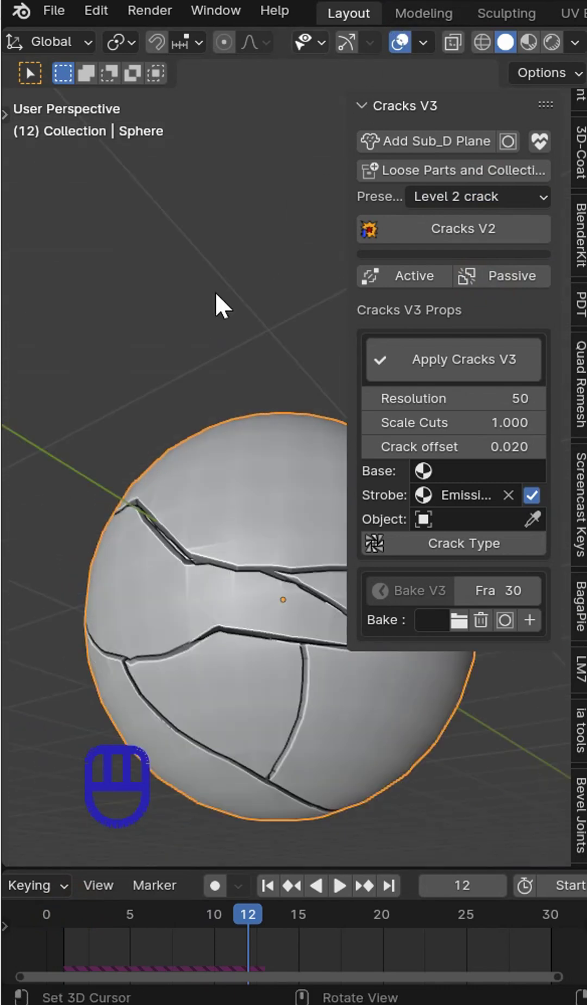